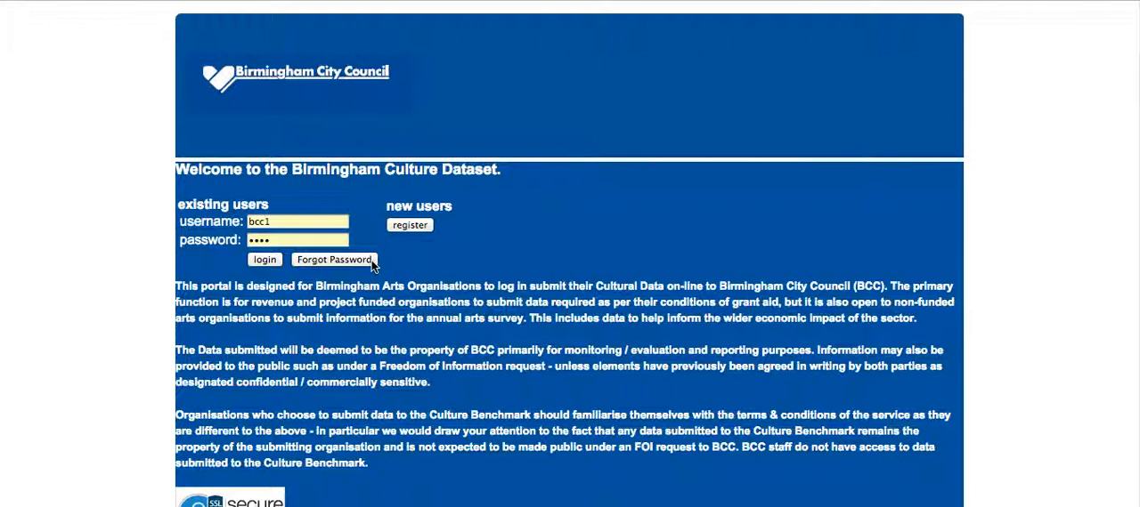
Read through the portal's welcome page and log in as an existing user with the prefilled credentials.
scroll(424, 273, "down", 3)
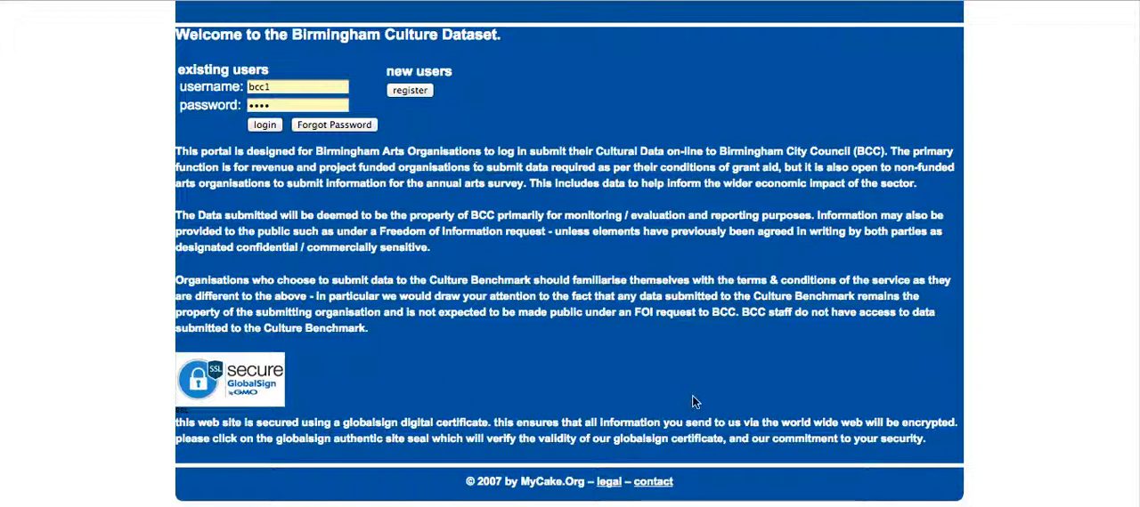
scroll(534, 366, "up", 2)
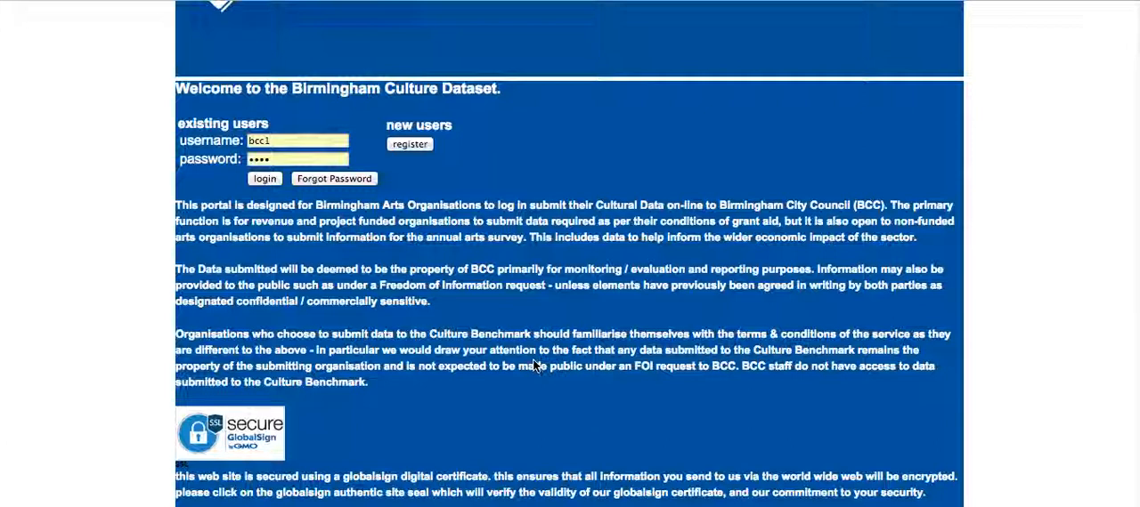
scroll(534, 366, "up", 1)
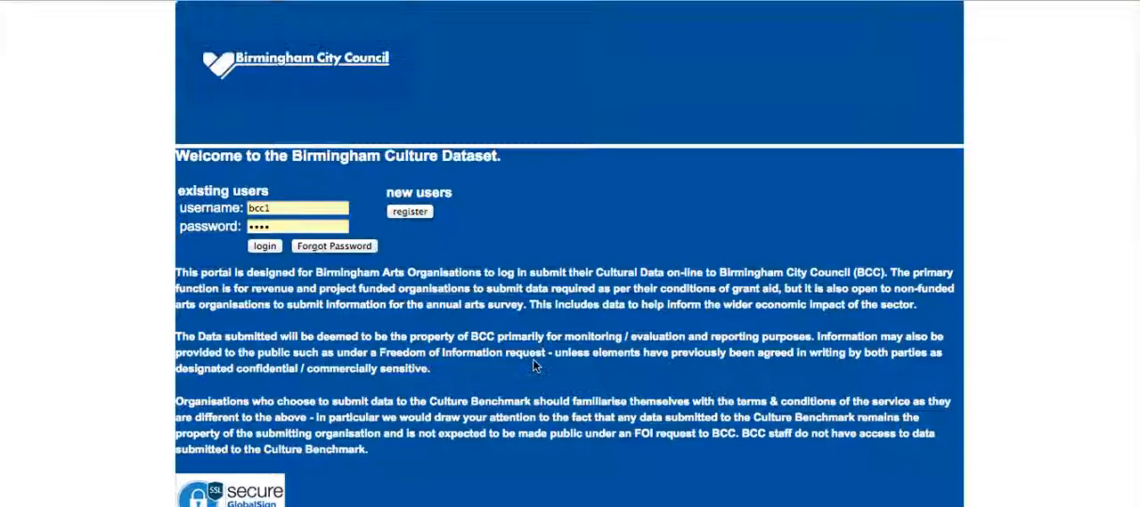
left_click(262, 247)
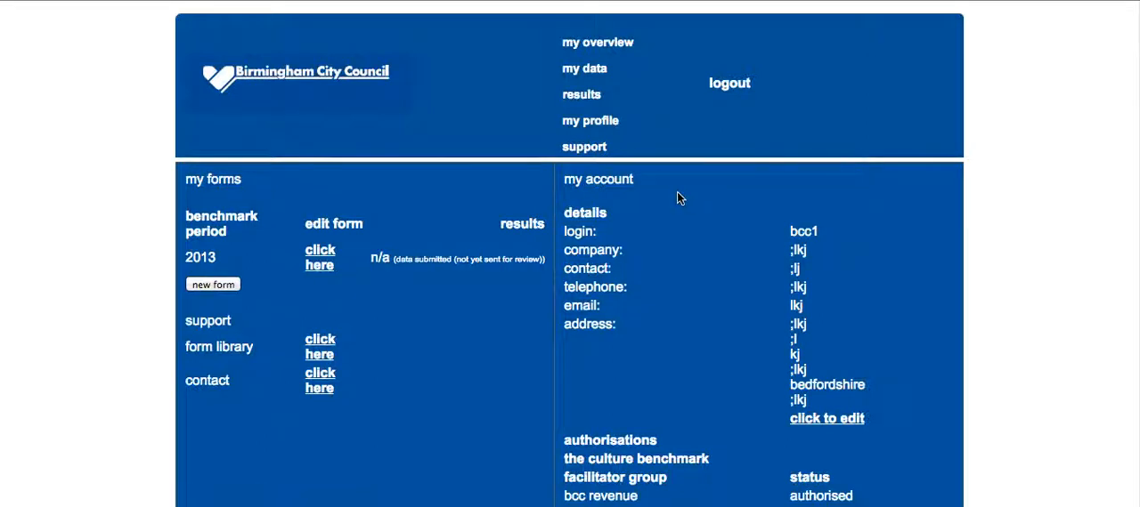
View the editable account details and the facilitator group authorisations, returning to the overview after each.
scroll(677, 198, "down", 1)
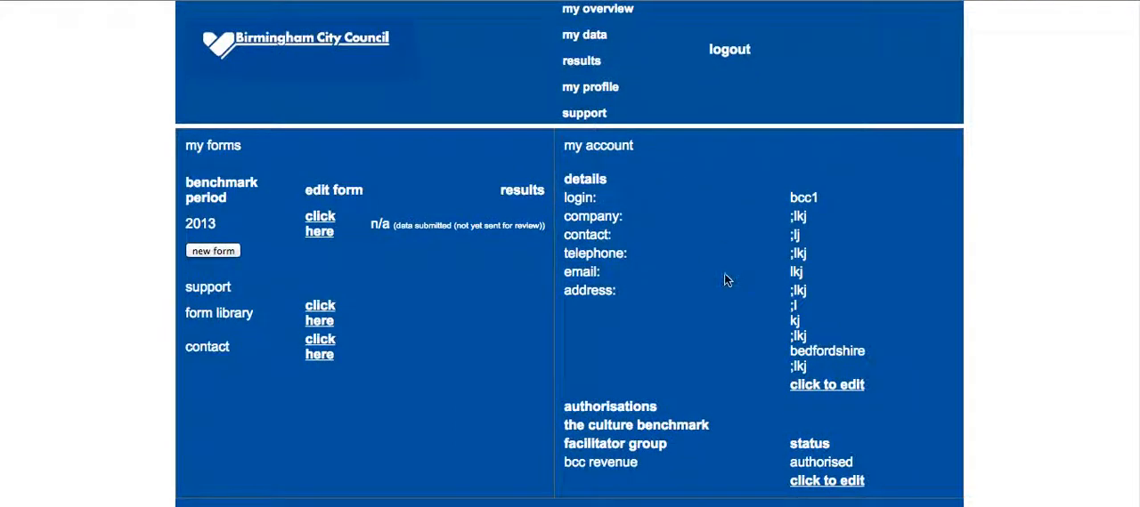
left_click(853, 387)
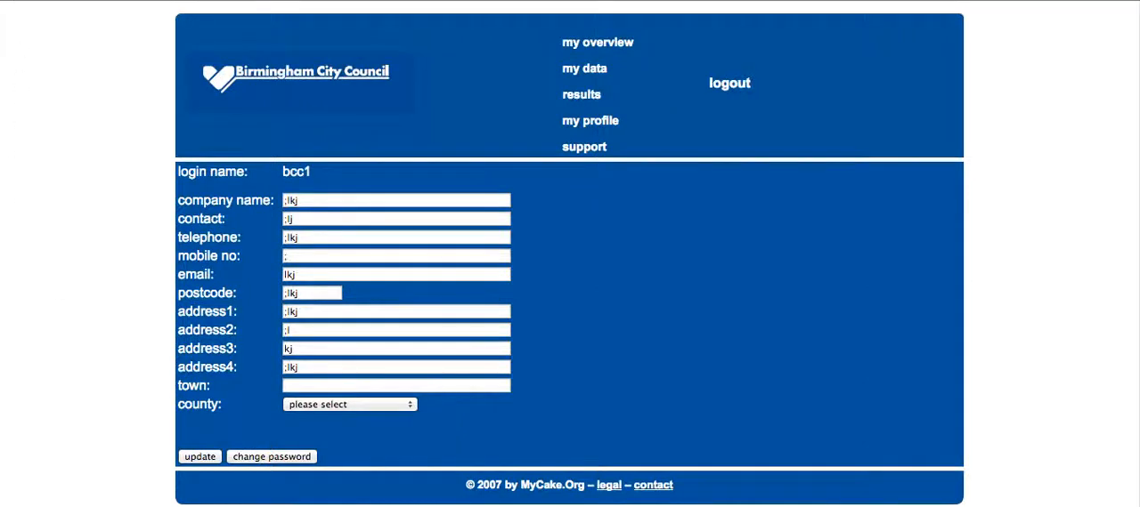
left_click(13, 0)
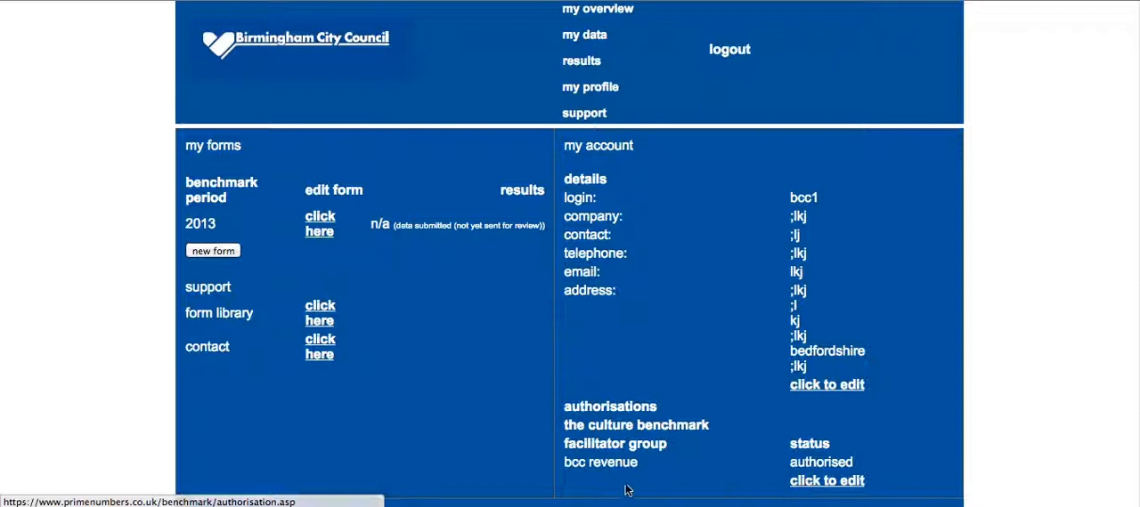
left_click(822, 486)
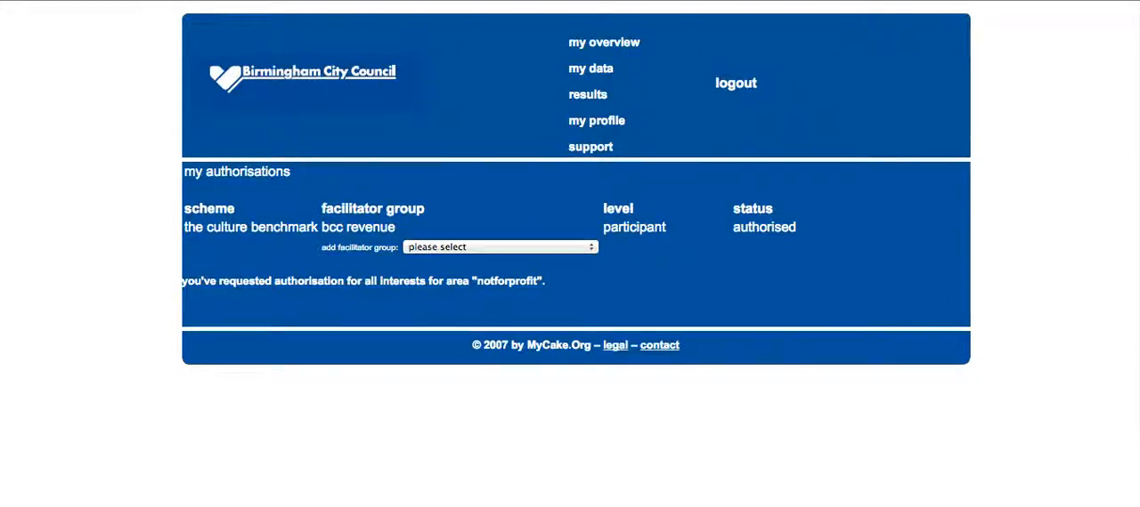
left_click(17, 0)
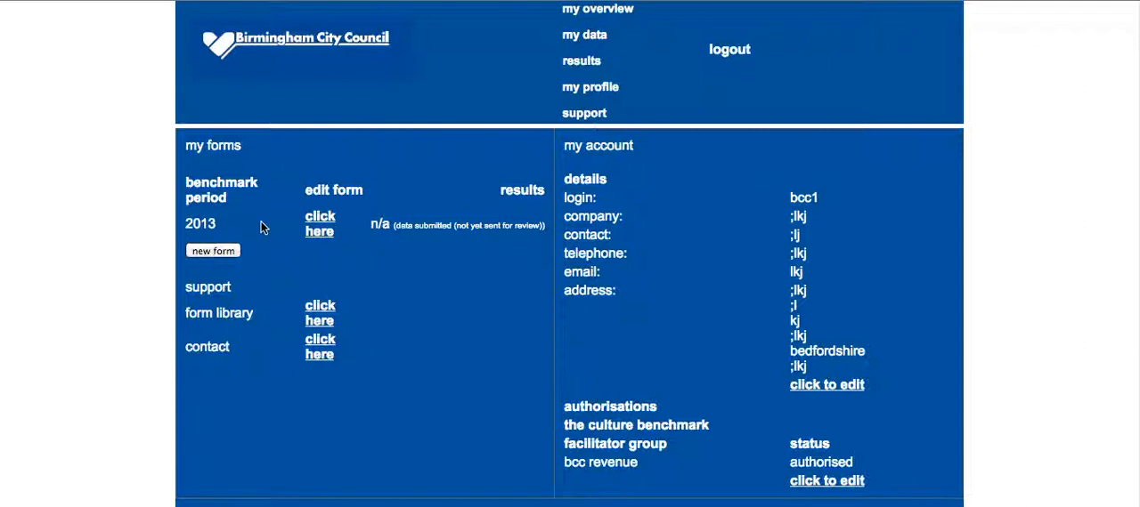
Open the 2013 benchmark form for editing at its Revenue Profile section.
left_click(326, 221)
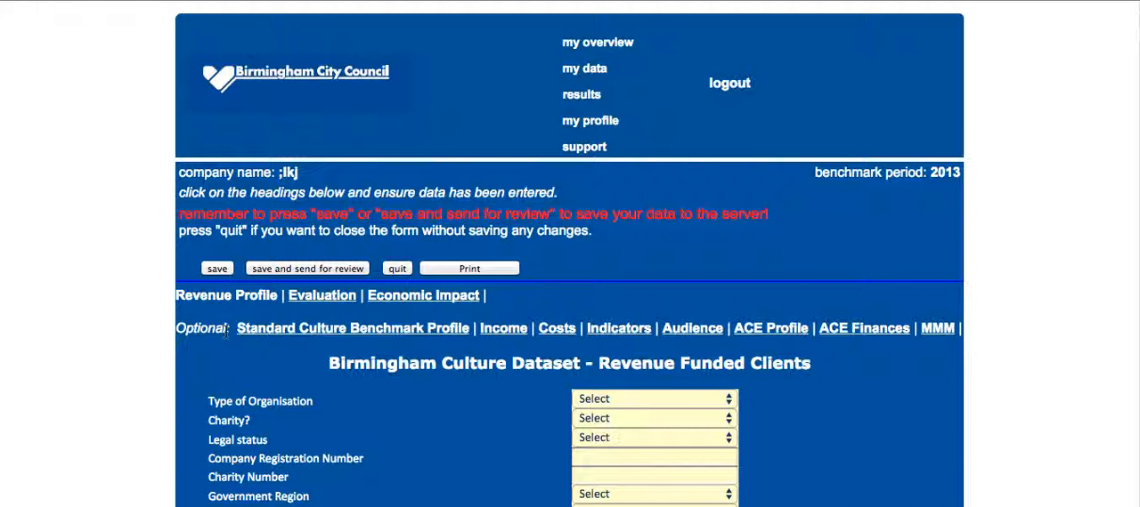
scroll(105, 308, "down", 2)
scroll(105, 307, "down", 3)
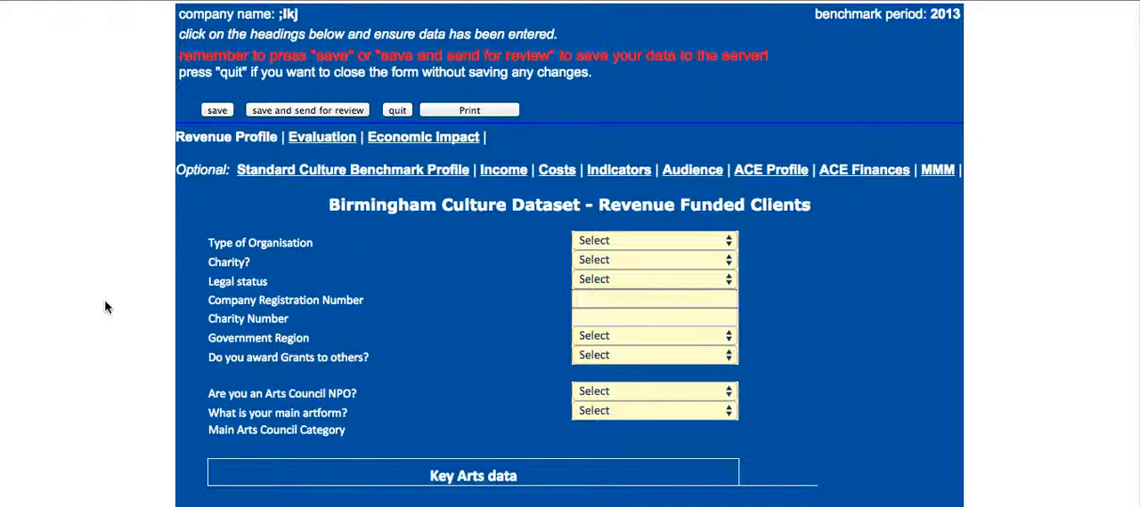
Check the choices for the type of organisation and for awarding grants to others, without selecting any.
left_click(728, 245)
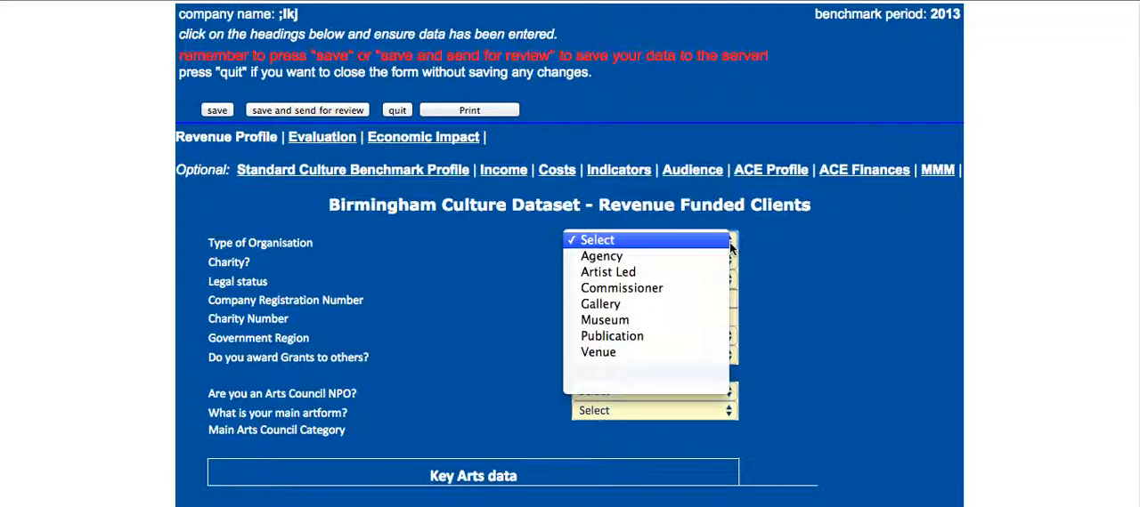
left_click(724, 246)
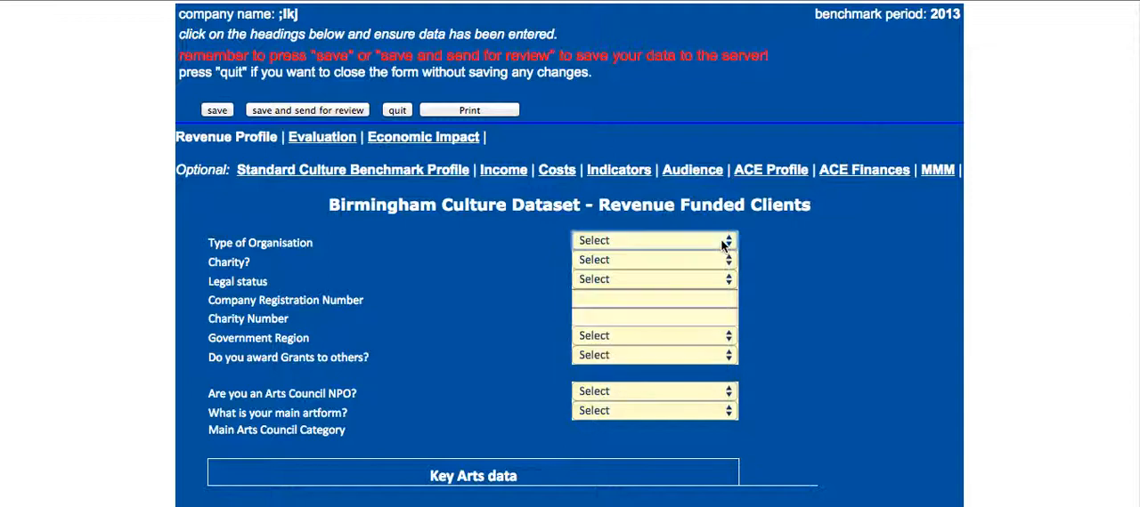
left_click(729, 355)
left_click(722, 357)
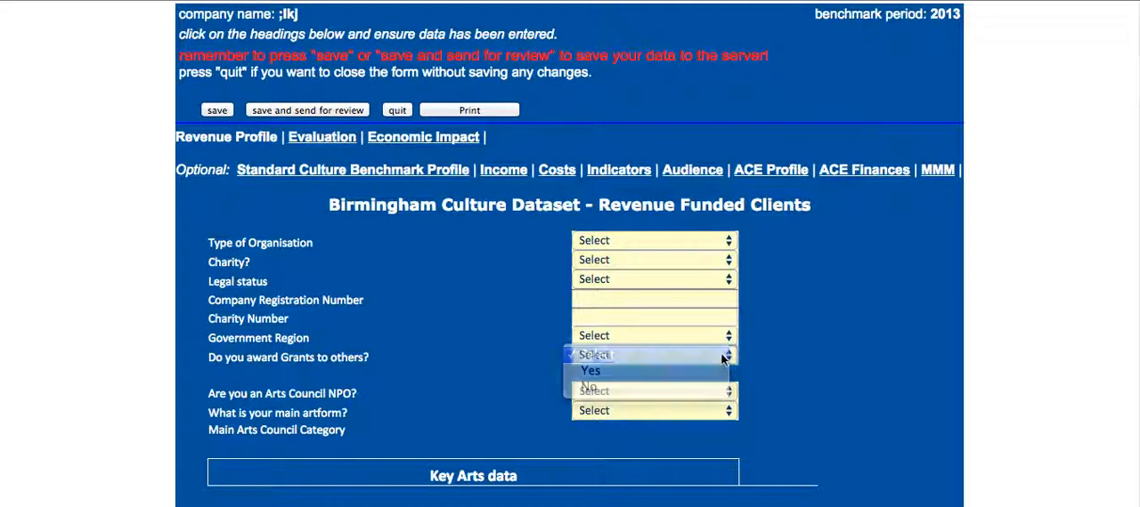
left_click(626, 298)
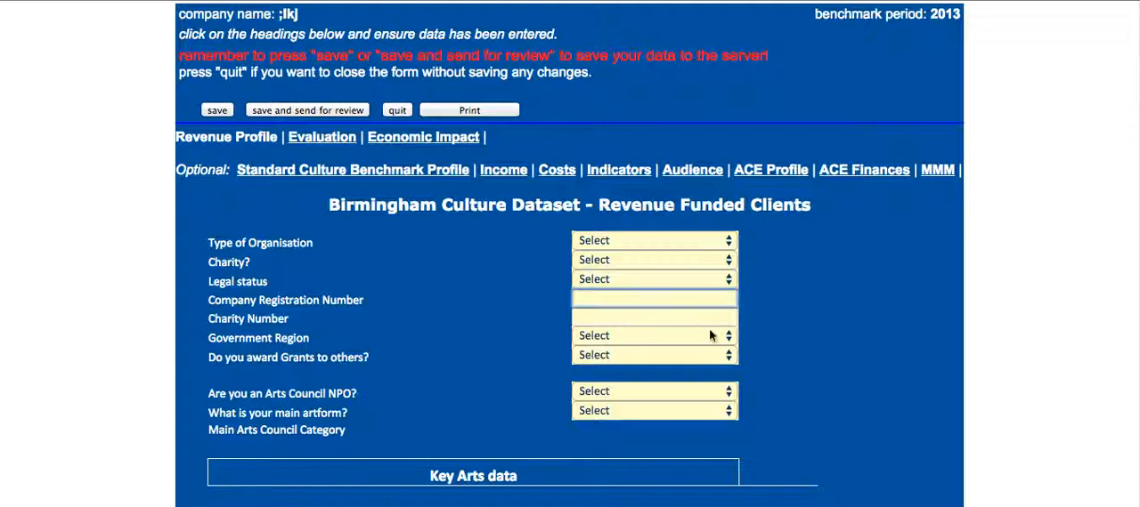
Set the Total Public sector funding to 25 in the Financial part of the Key Arts data.
scroll(712, 336, "down", 3)
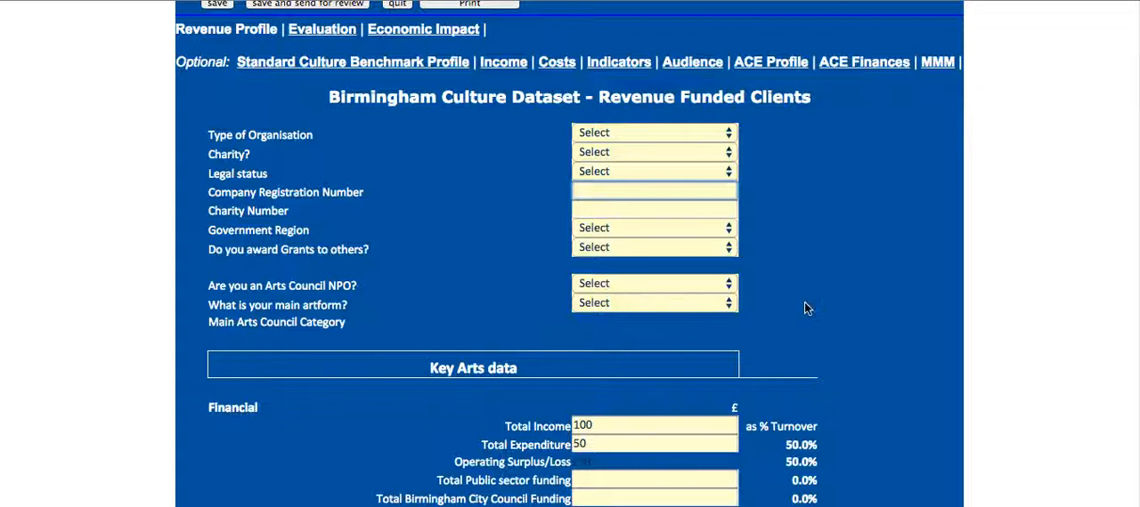
scroll(806, 308, "down", 3)
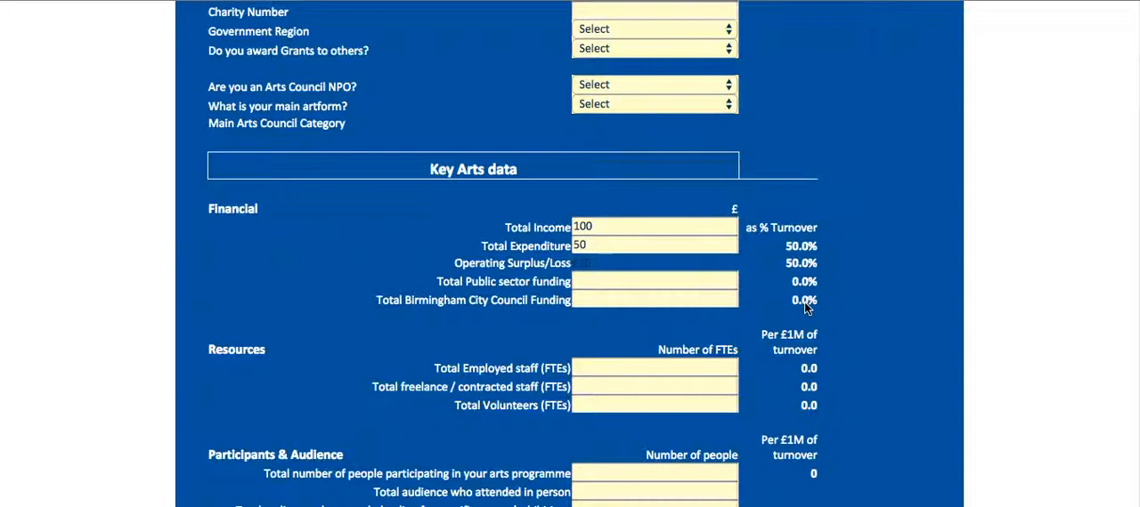
scroll(804, 301, "down", 1)
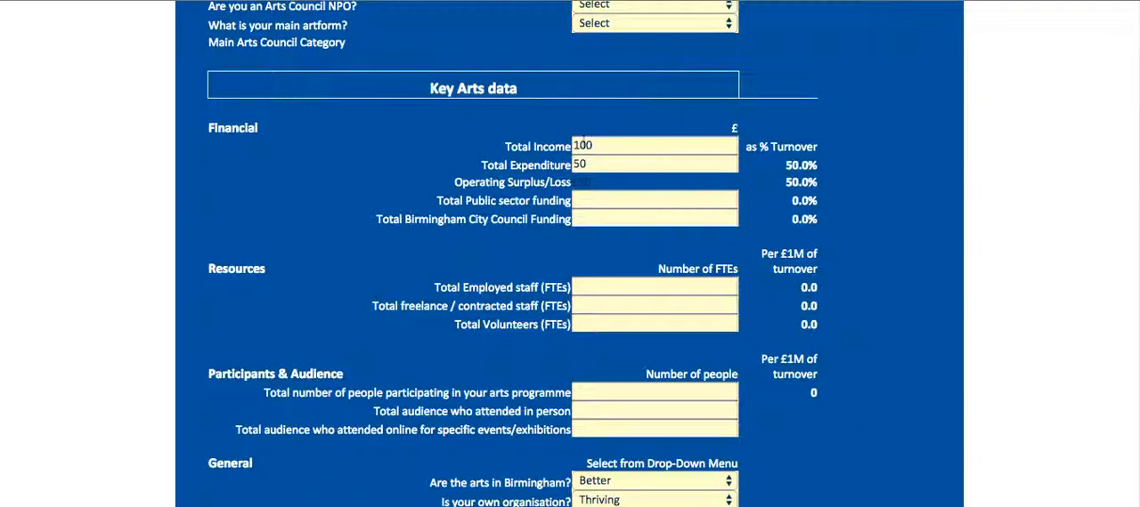
left_click(600, 145)
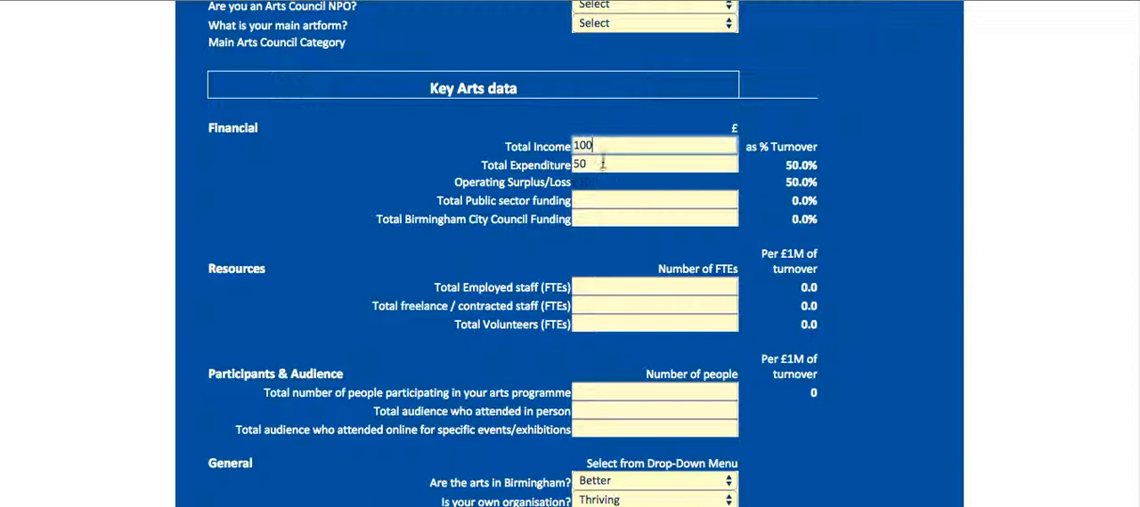
left_click(587, 204)
type("25")
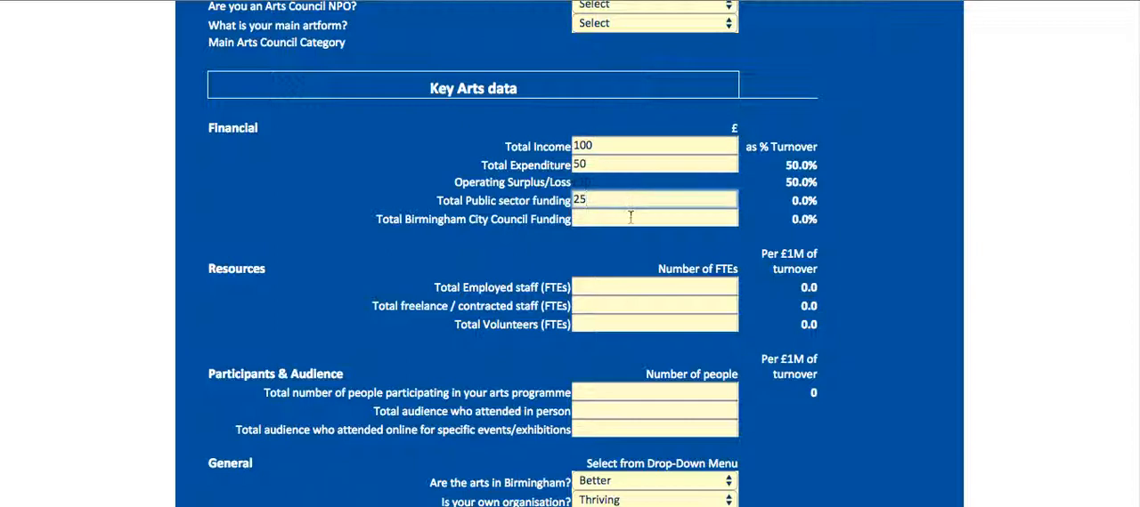
left_click(628, 217)
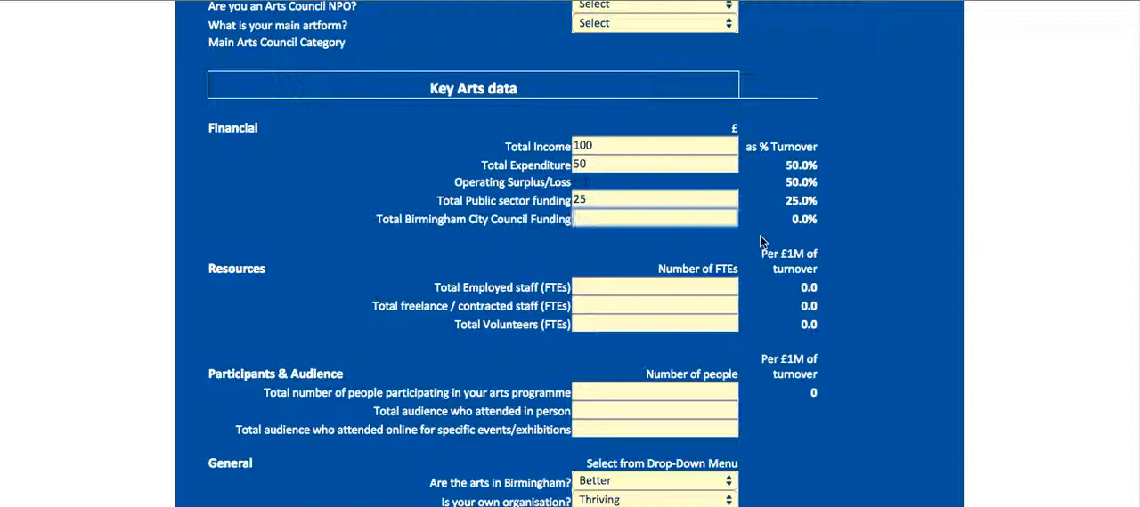
Review the remaining Revenue Profile fields, covering resources, participants and audience, and the general questions.
scroll(761, 240, "down", 4)
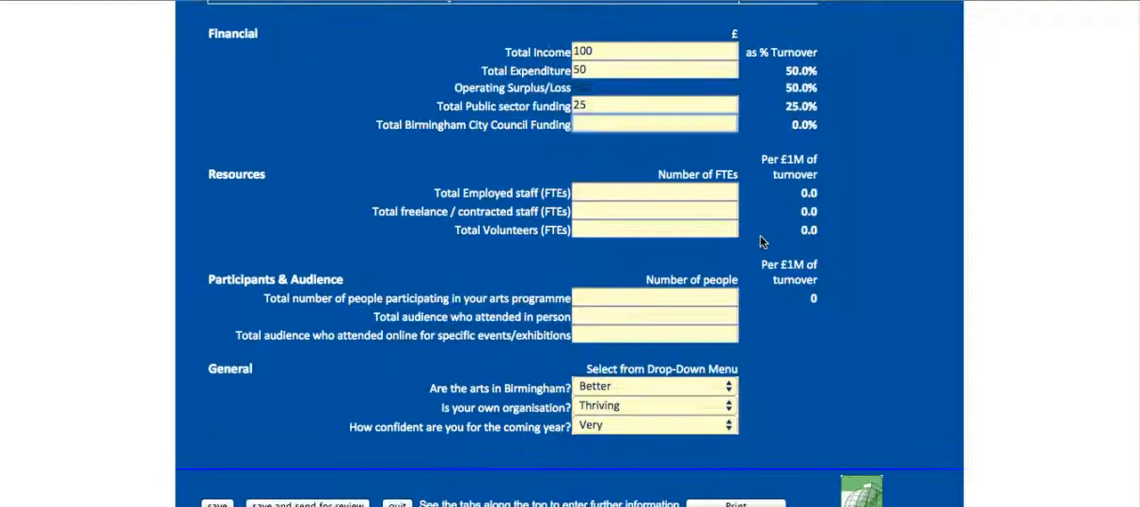
scroll(760, 238, "down", 2)
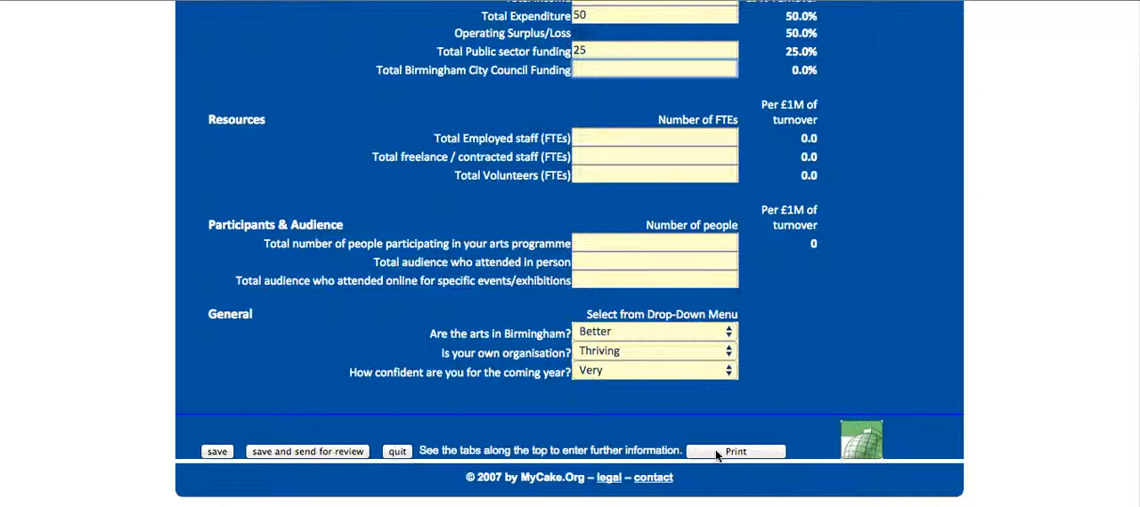
scroll(714, 454, "up", 10)
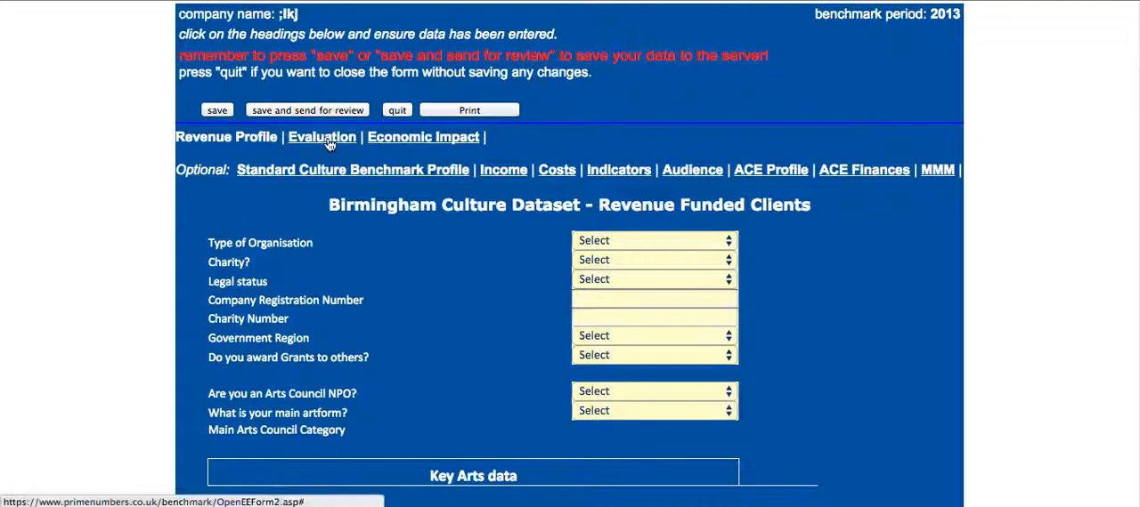
scroll(870, 267, "down", 1)
scroll(868, 266, "down", 3)
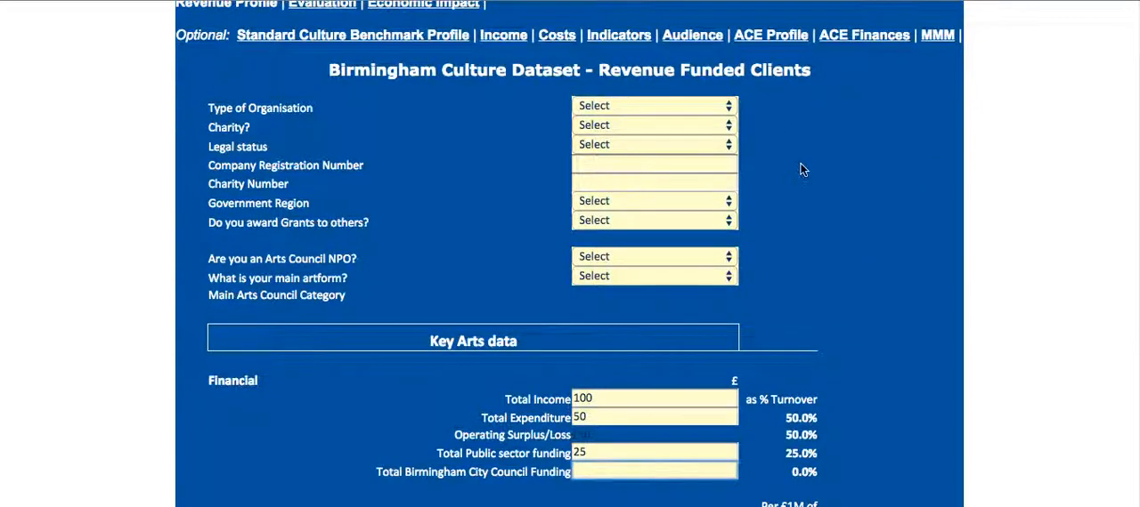
scroll(875, 268, "down", 8)
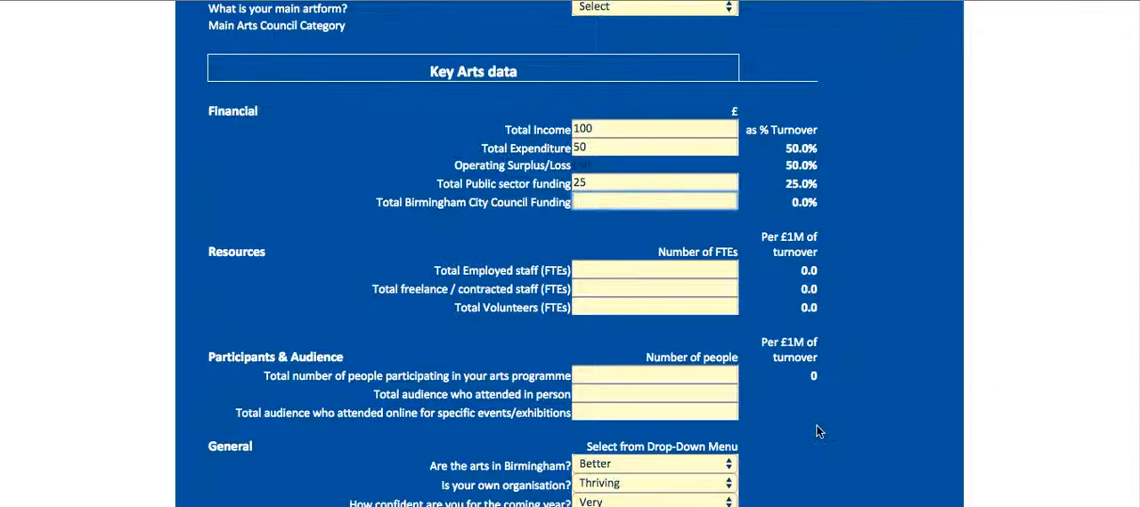
scroll(817, 425, "up", 7)
scroll(816, 432, "up", 8)
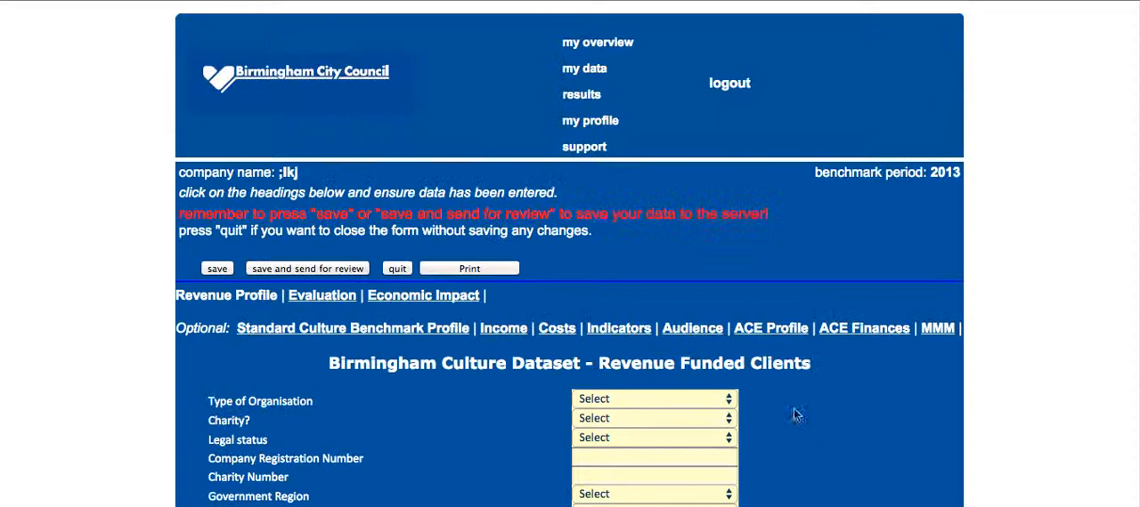
Open the Evaluation section of the form and view its Culture on Your Doorstep questions.
left_click(313, 304)
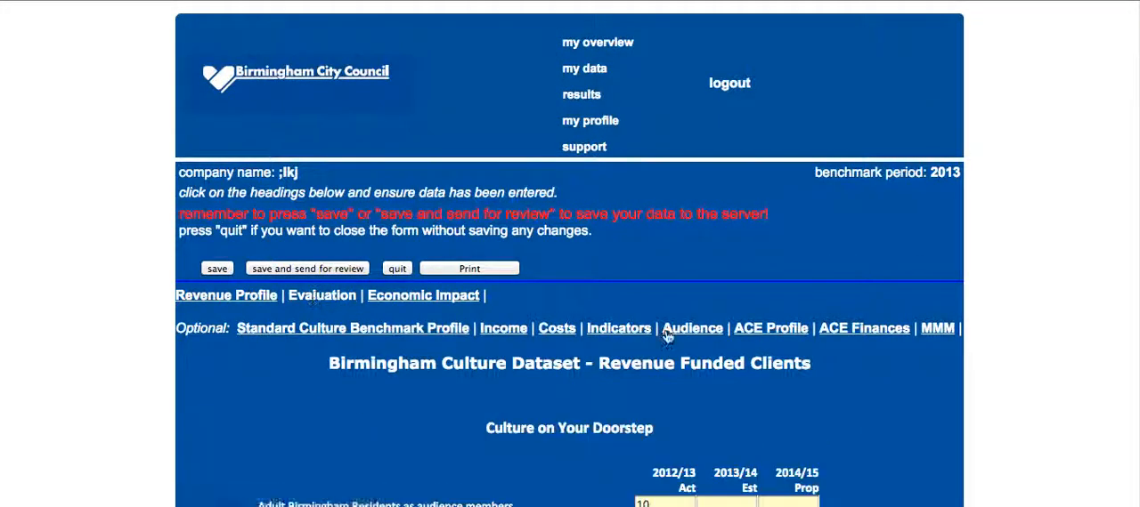
scroll(932, 407, "down", 4)
scroll(930, 402, "down", 1)
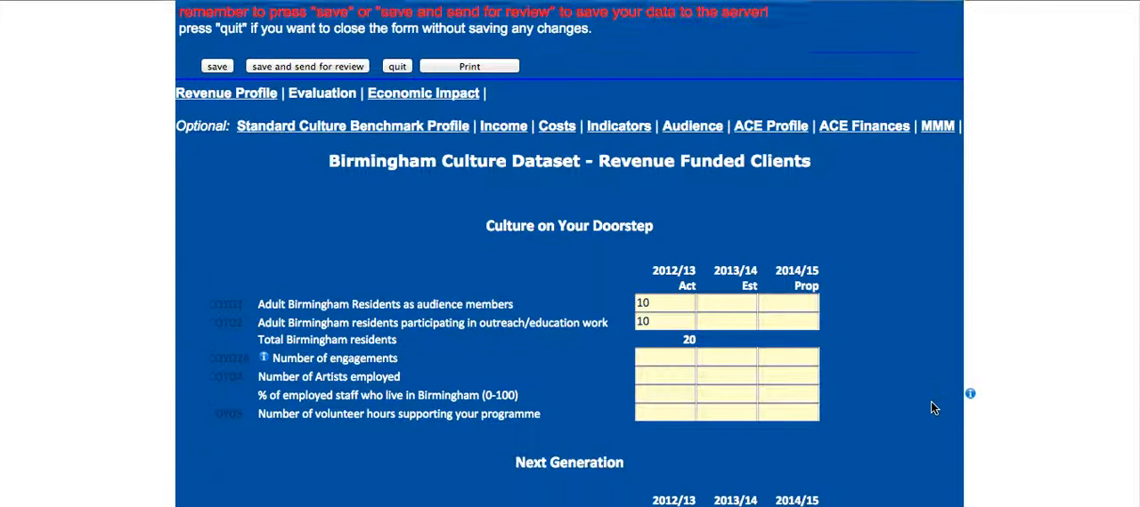